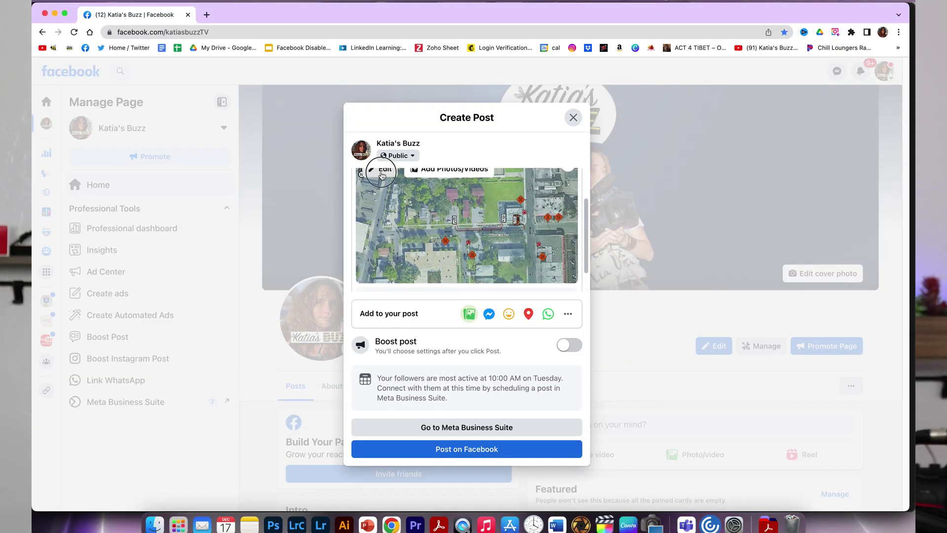
- Leave the Facebook map photo editor and bring up the Drone Pre-Flight Checklist PDF in Acrobat
{"action": "left_click", "coordinate": [382, 172]}
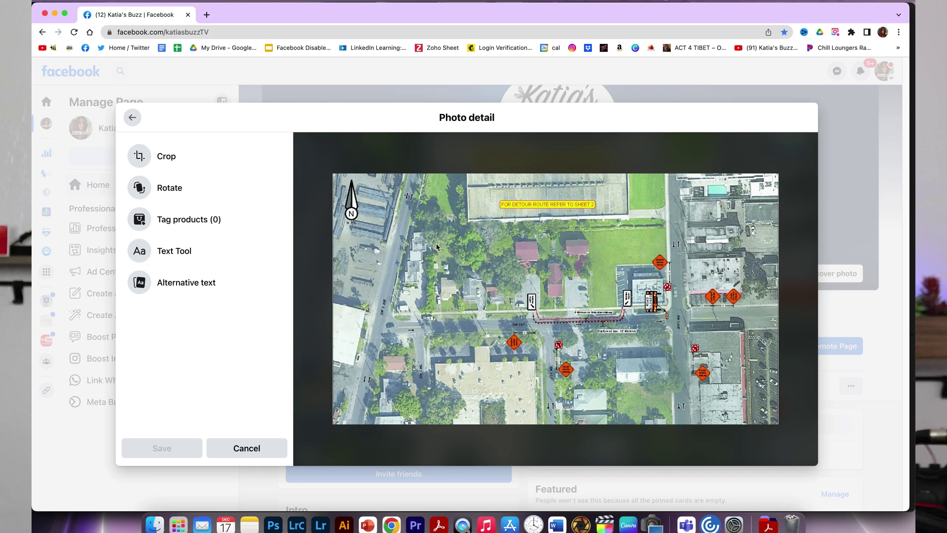
{"action": "left_click", "coordinate": [438, 525]}
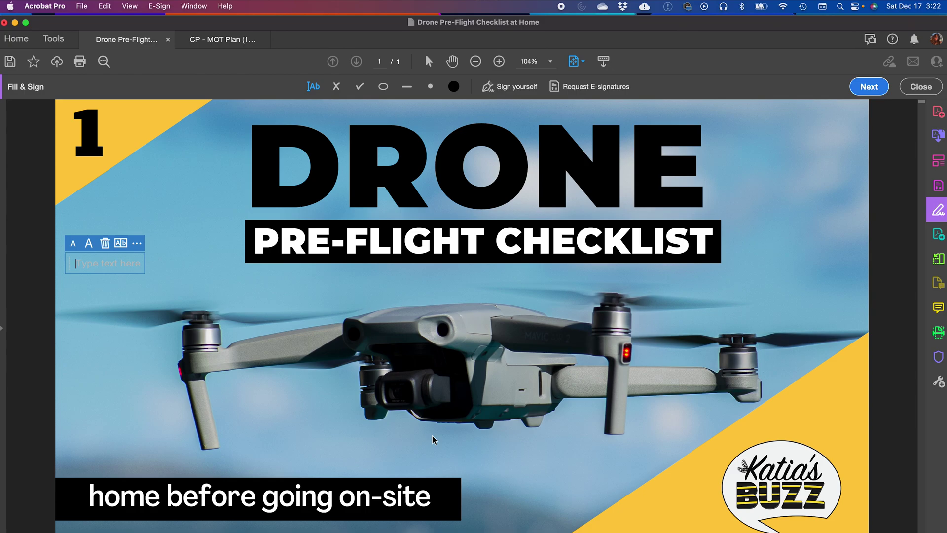
- Start a JPEG image export of the drone checklist into the PDF to jpg RGB or CMYK folder
{"action": "left_click", "coordinate": [81, 6]}
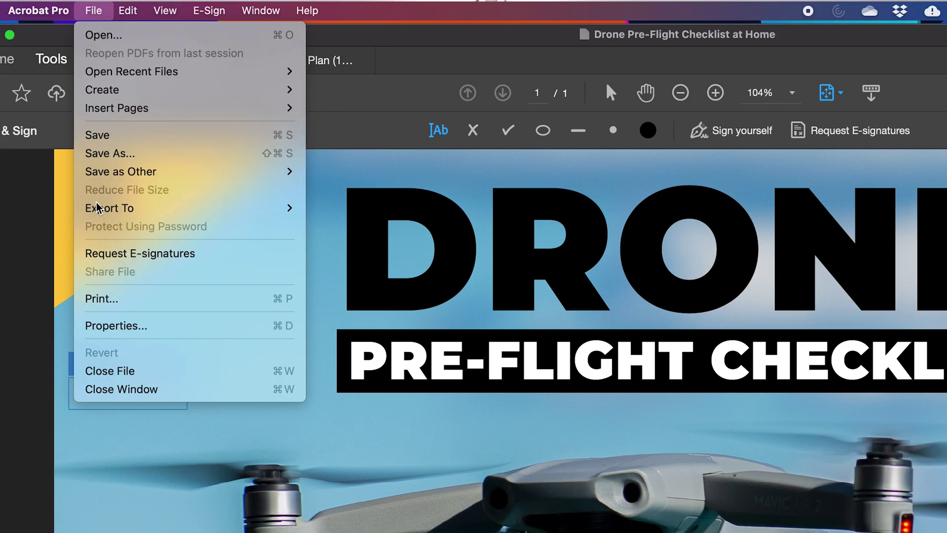
{"action": "mouse_move", "coordinate": [90, 142]}
{"action": "mouse_move", "coordinate": [391, 217]}
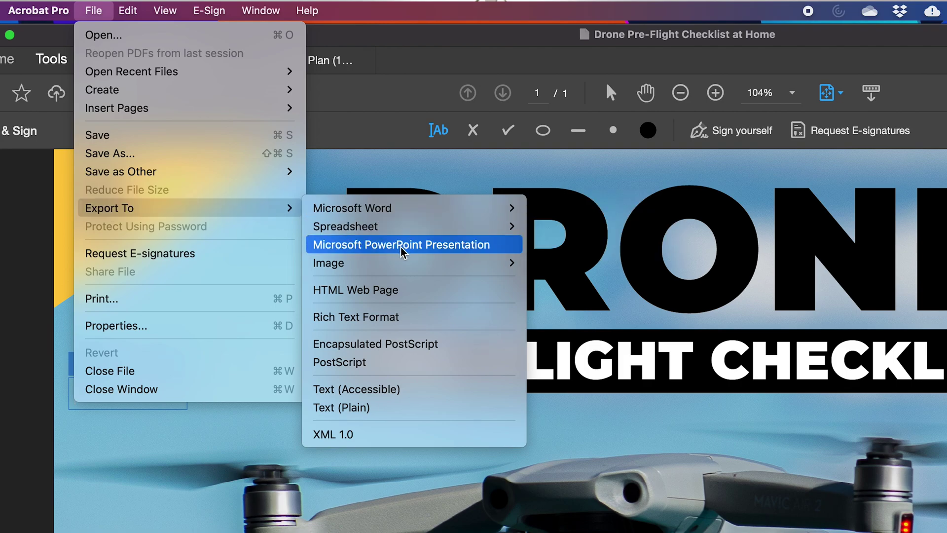
{"action": "mouse_move", "coordinate": [404, 266]}
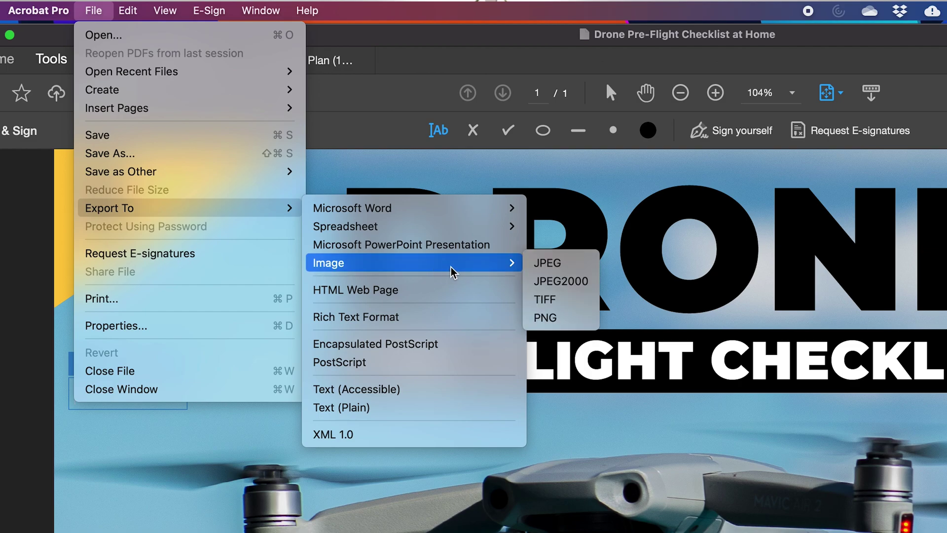
{"action": "left_click", "coordinate": [542, 264]}
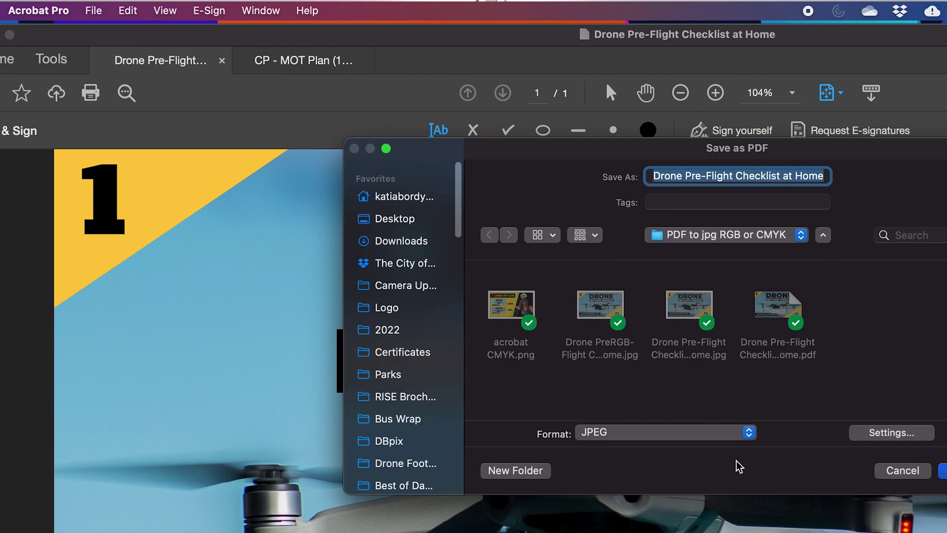
- Open the JPEG export settings and review the Format options
{"action": "left_click", "coordinate": [892, 432]}
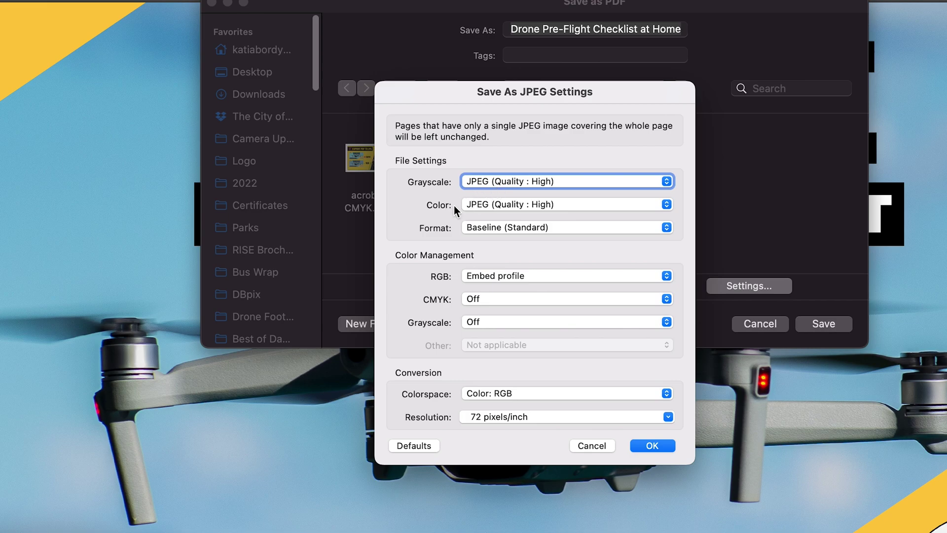
{"action": "left_click", "coordinate": [501, 229]}
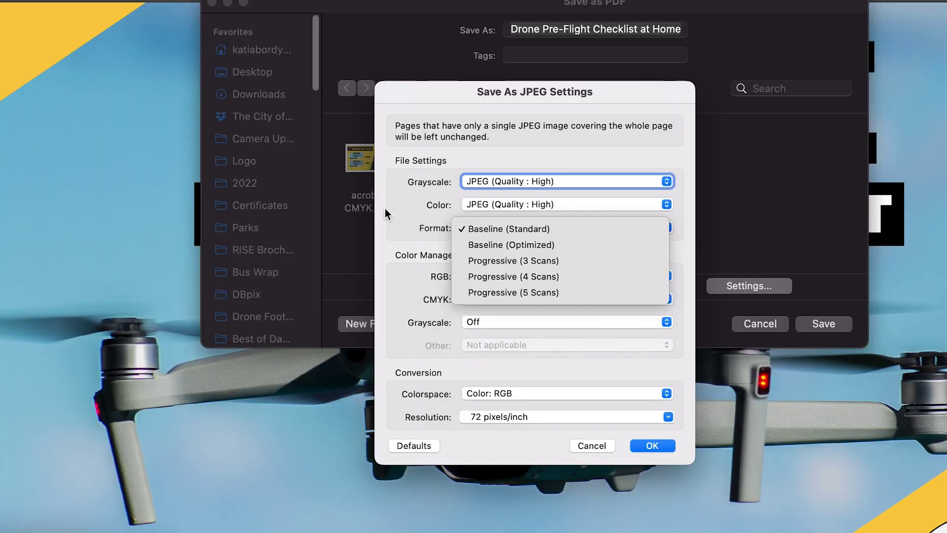
{"action": "left_click", "coordinate": [397, 214]}
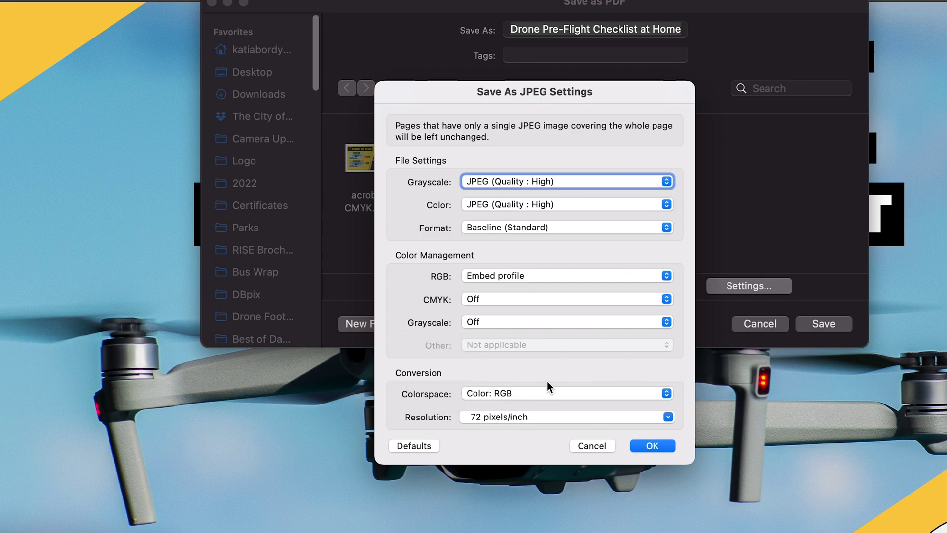
- Keep the JPEG colorspace at Color: RGB, check the resolution, and confirm the settings
{"action": "left_click", "coordinate": [502, 399]}
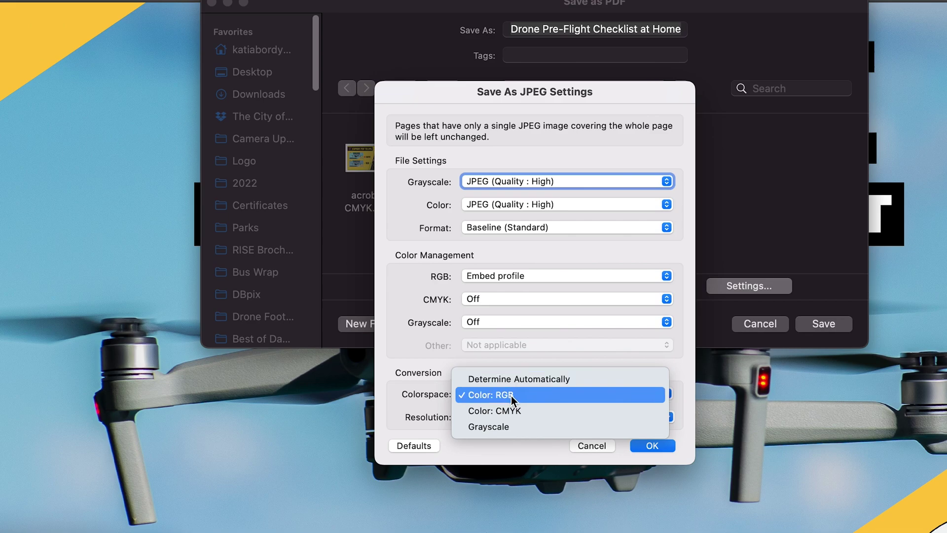
{"action": "left_click", "coordinate": [510, 395]}
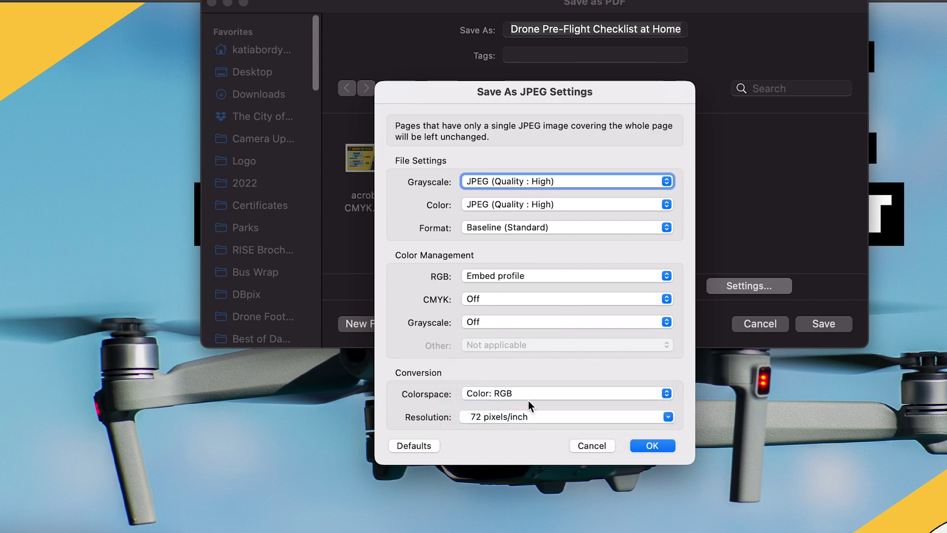
{"action": "left_click", "coordinate": [510, 417]}
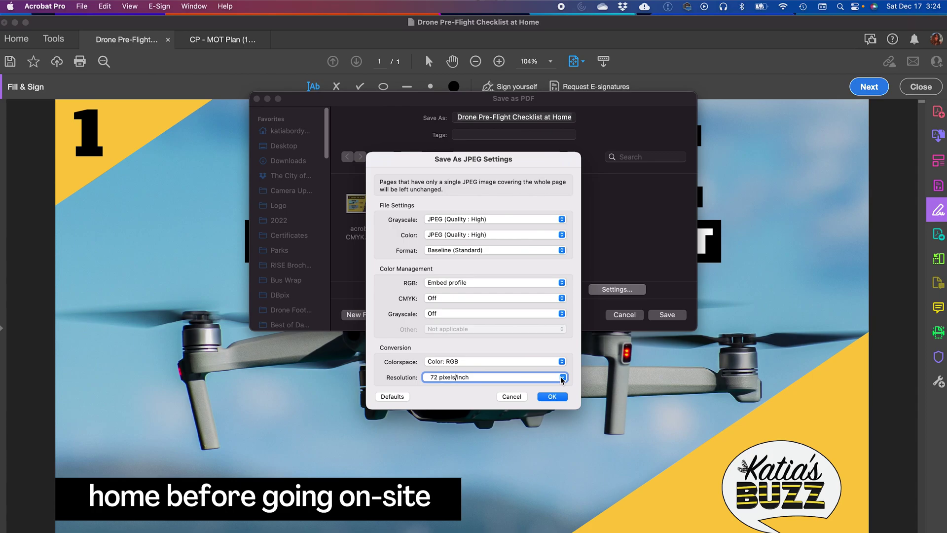
{"action": "left_click", "coordinate": [554, 398]}
- Save the export as 'RGBDrone Pre-Flight Checklist at Home'
{"action": "left_click", "coordinate": [452, 118]}
{"action": "type", "text": "RGB"}
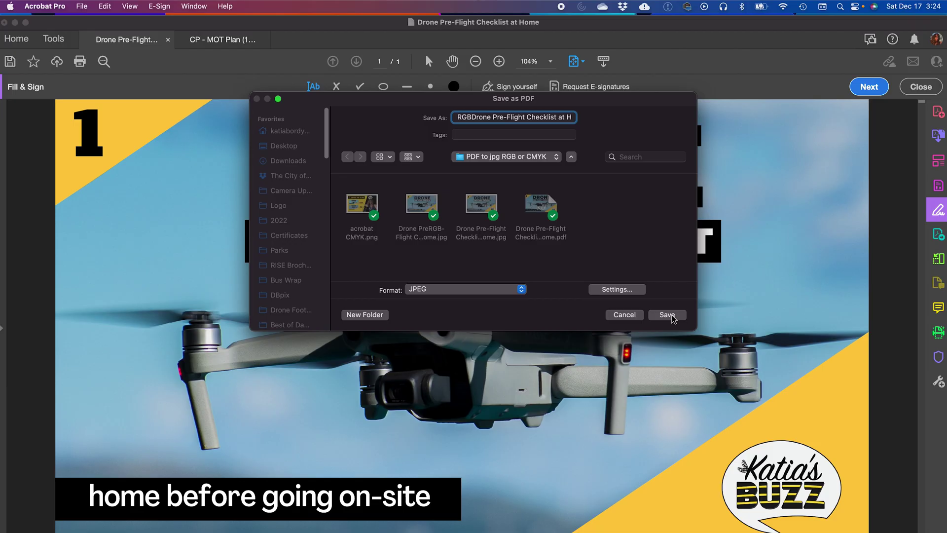
{"action": "left_click", "coordinate": [761, 466]}
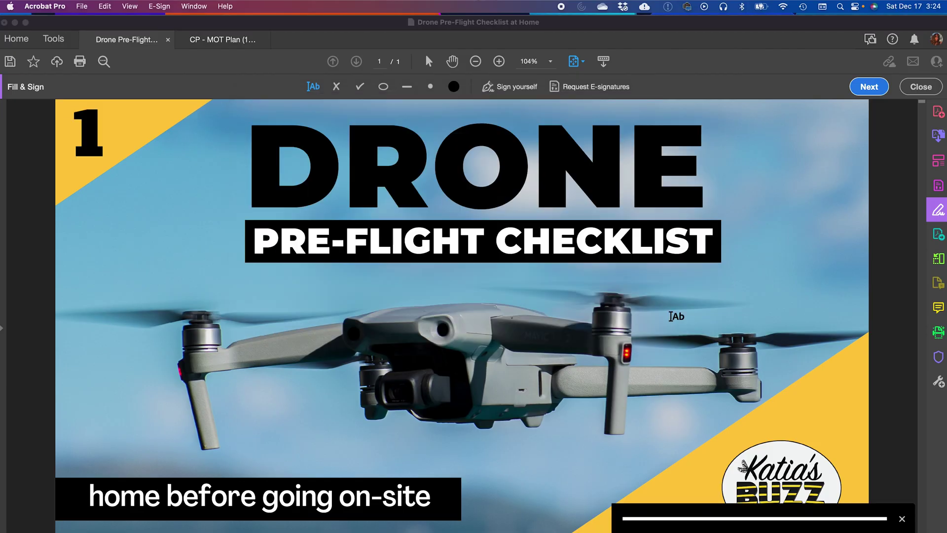
- Export the checklist to JPEG again with Colorspace set to Color: CMYK
{"action": "left_click", "coordinate": [81, 6]}
{"action": "mouse_move", "coordinate": [94, 140]}
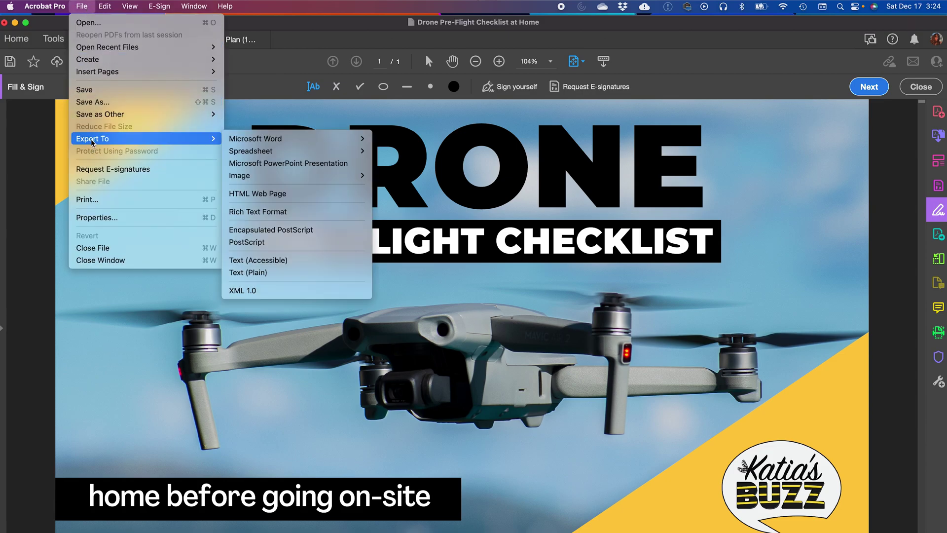
{"action": "mouse_move", "coordinate": [249, 177]}
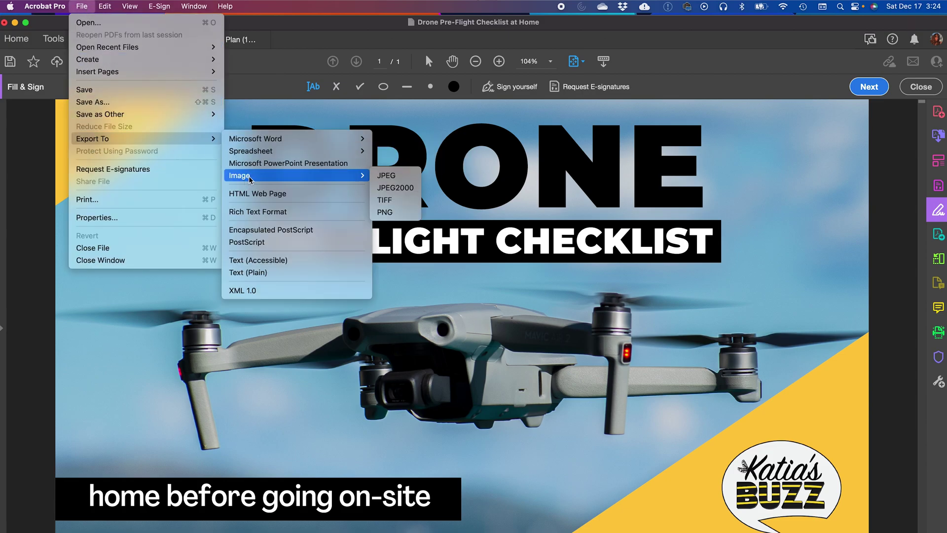
{"action": "left_click", "coordinate": [395, 176]}
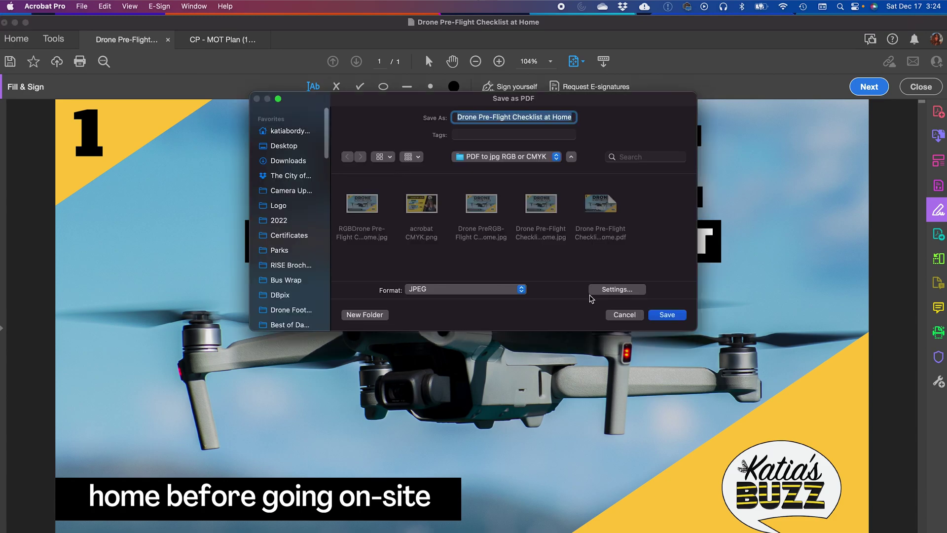
{"action": "left_click", "coordinate": [620, 289]}
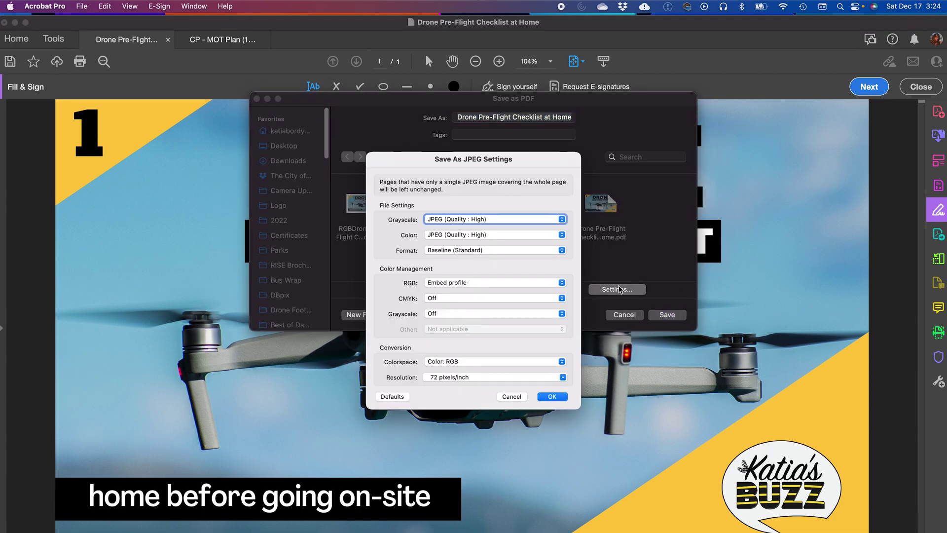
{"action": "left_click", "coordinate": [457, 361]}
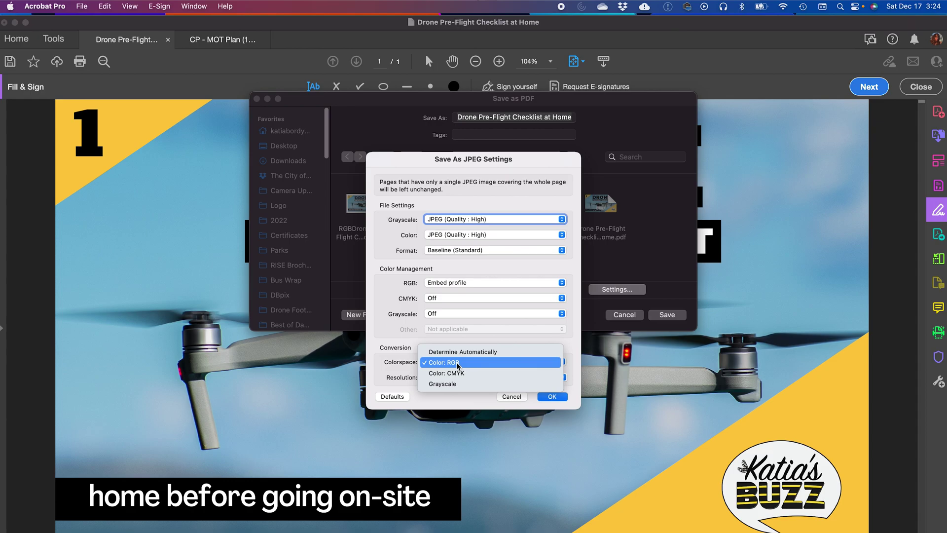
{"action": "left_click", "coordinate": [458, 373]}
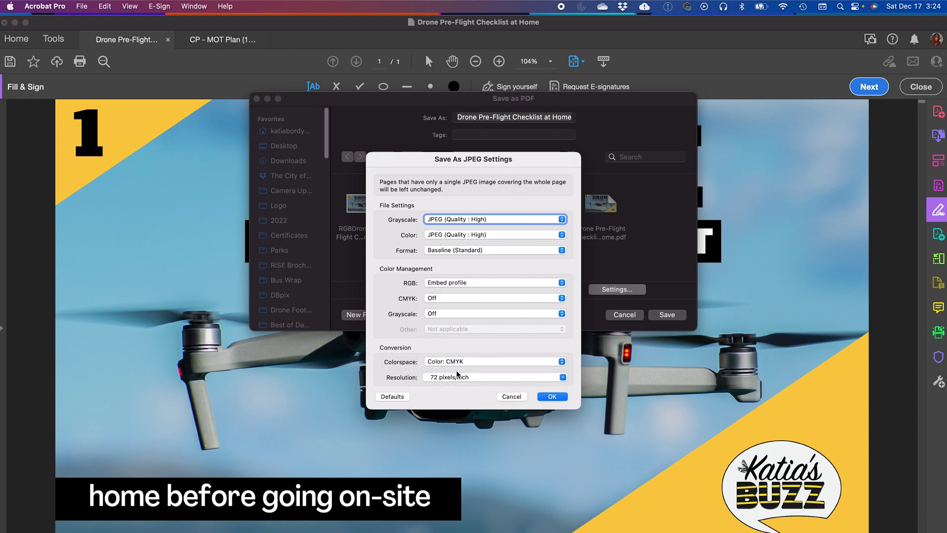
{"action": "left_click", "coordinate": [552, 396]}
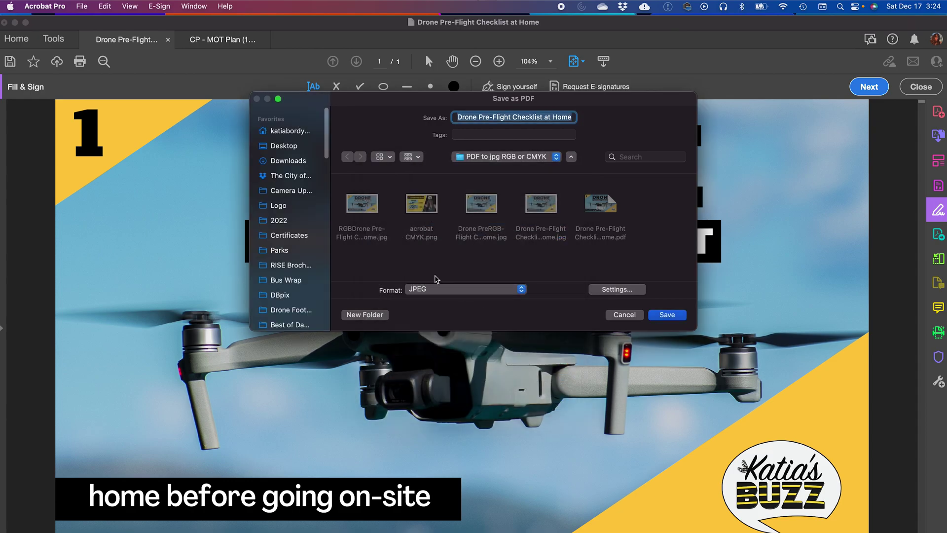
- Save it as 'CMYKDrone Pre-Flight Checklist at Home' and switch to Facebook in Chrome
{"action": "key", "text": "Left"}
{"action": "type", "text": "CMYK"}
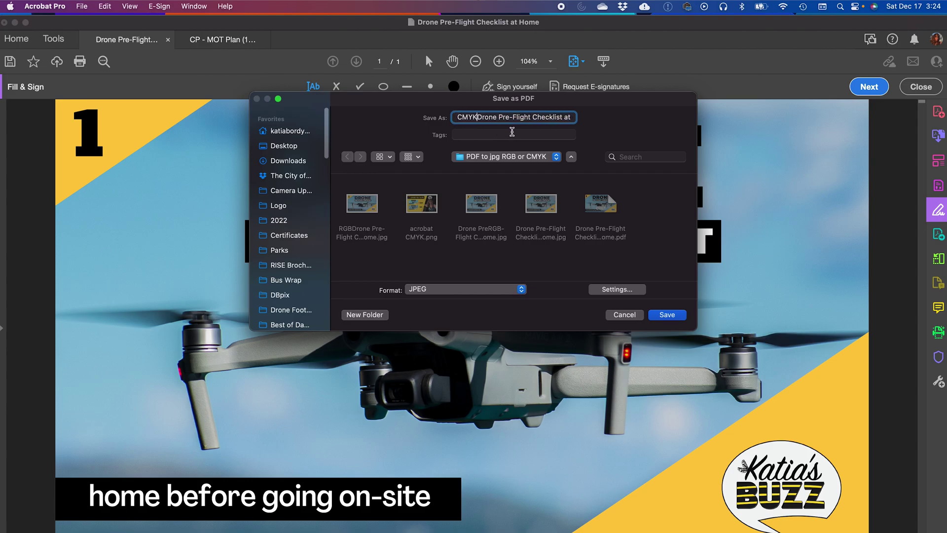
{"action": "left_click", "coordinate": [666, 317]}
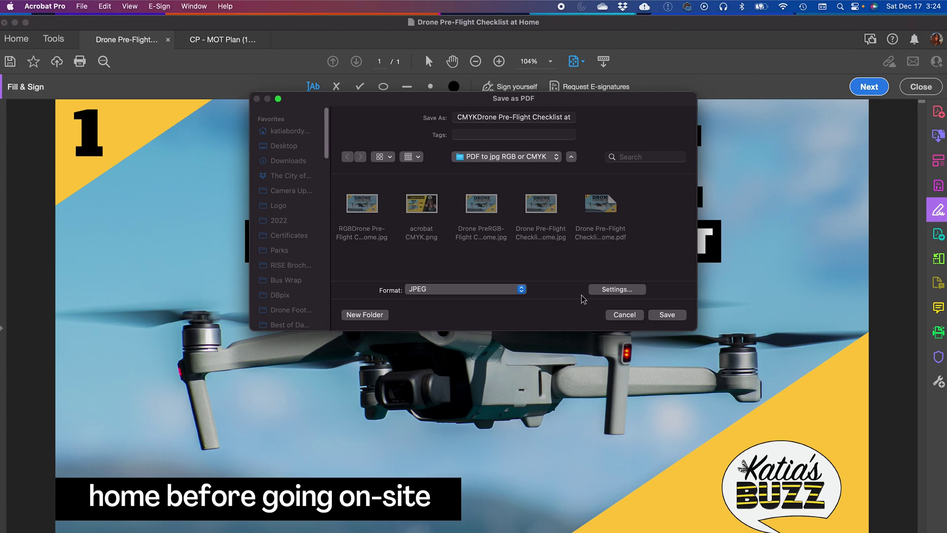
{"action": "key", "text": "super+Tab"}
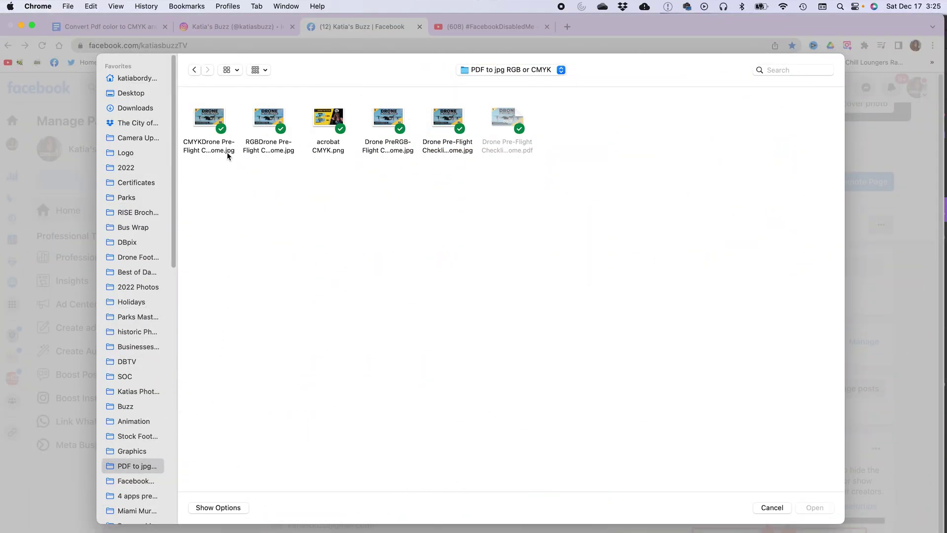
- Attach the CMYK and RGB drone checklist JPEGs to the post and scroll through them
{"action": "double_click", "coordinate": [212, 121]}
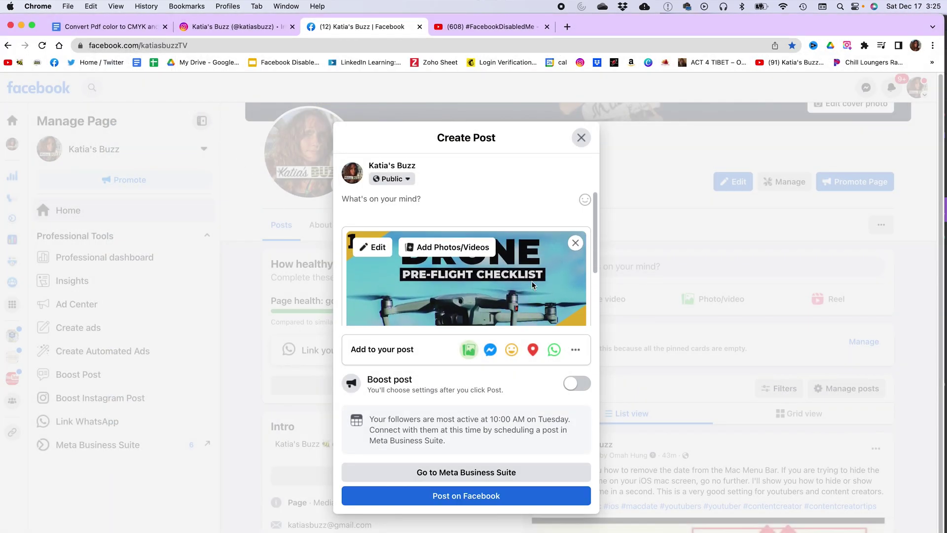
{"action": "left_click", "coordinate": [444, 246]}
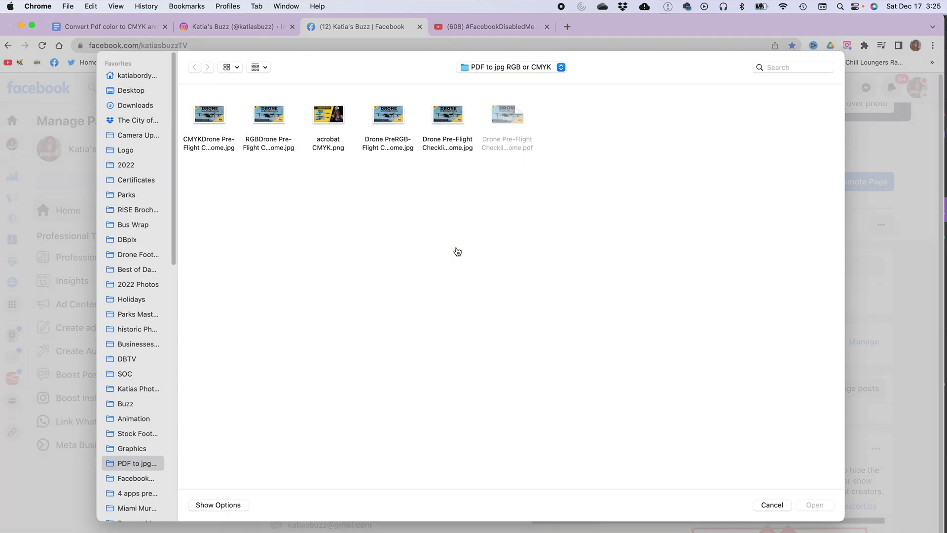
{"action": "double_click", "coordinate": [269, 120]}
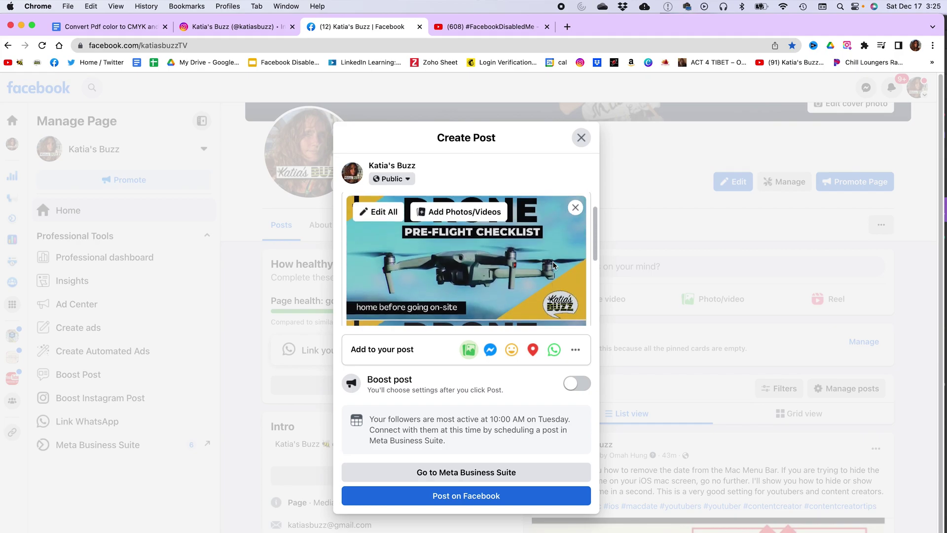
{"action": "scroll", "coordinate": [552, 266], "scroll_direction": "down", "scroll_amount": 3}
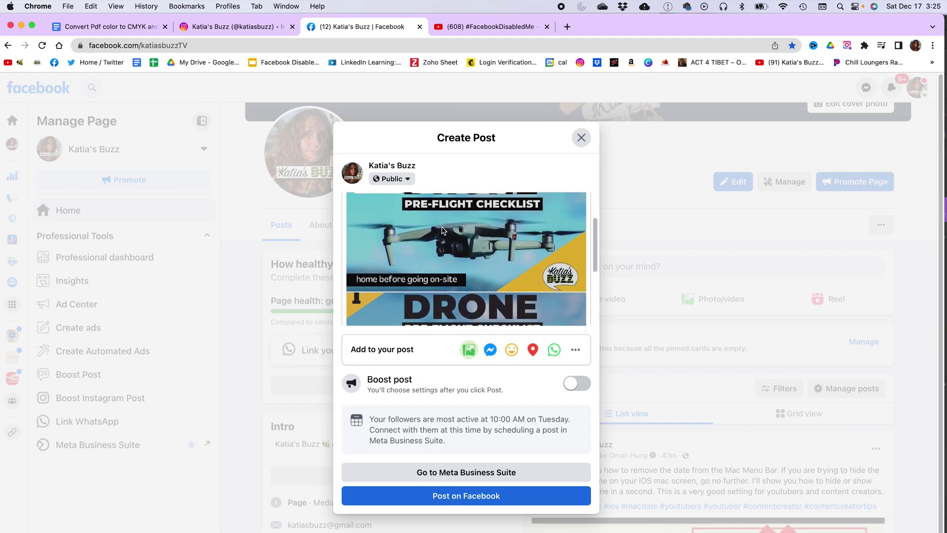
{"action": "scroll", "coordinate": [456, 240], "scroll_direction": "up", "scroll_amount": 1}
{"action": "scroll", "coordinate": [482, 265], "scroll_direction": "down", "scroll_amount": 3}
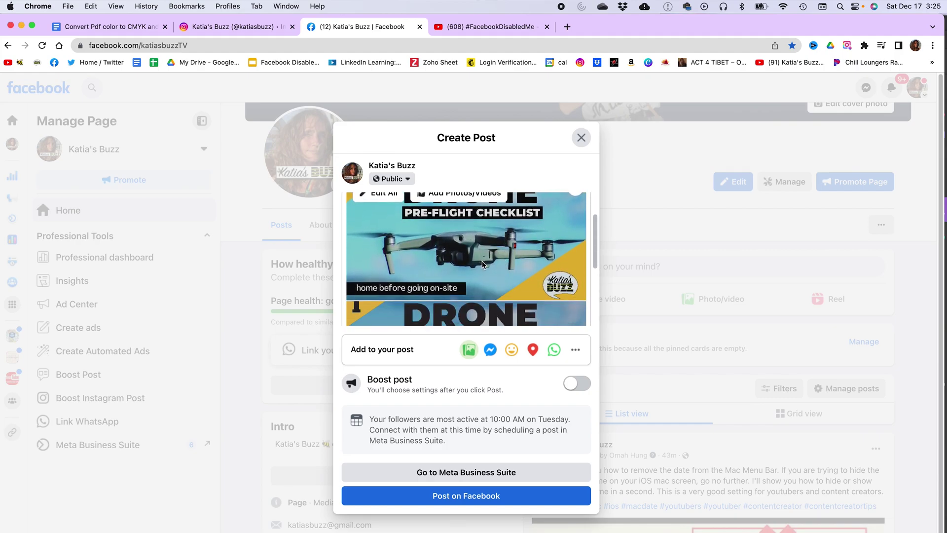
{"action": "scroll", "coordinate": [482, 265], "scroll_direction": "up", "scroll_amount": 3}
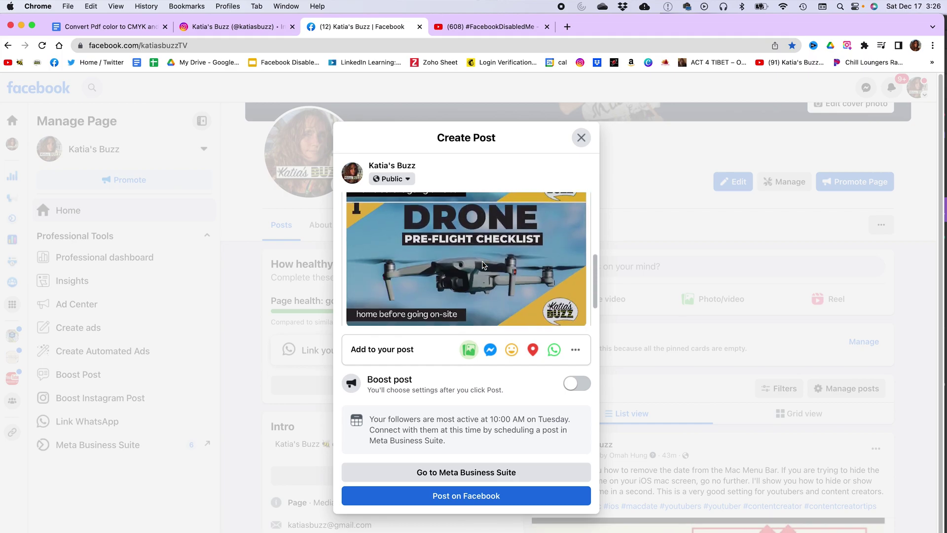
{"action": "scroll", "coordinate": [482, 265], "scroll_direction": "down", "scroll_amount": 3}
{"action": "scroll", "coordinate": [482, 265], "scroll_direction": "up", "scroll_amount": 2}
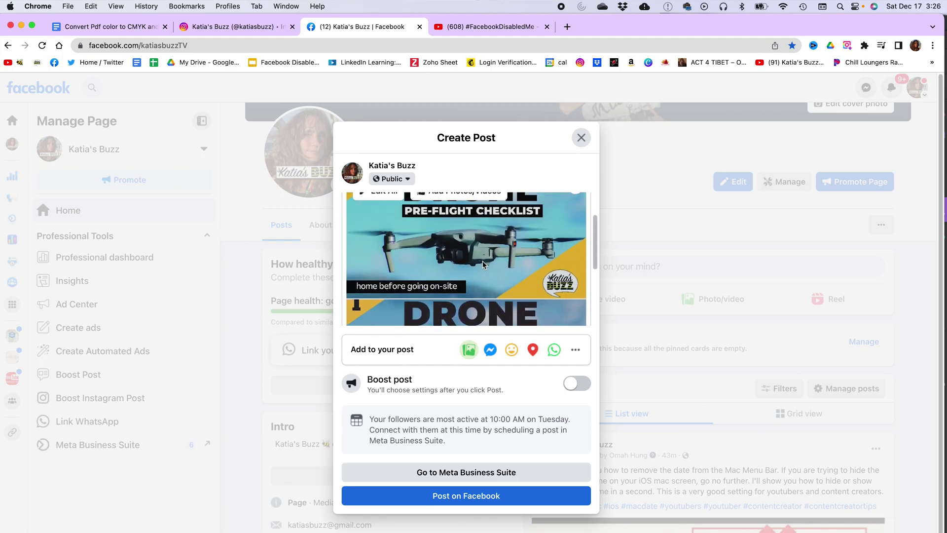
{"action": "scroll", "coordinate": [483, 265], "scroll_direction": "up", "scroll_amount": 1}
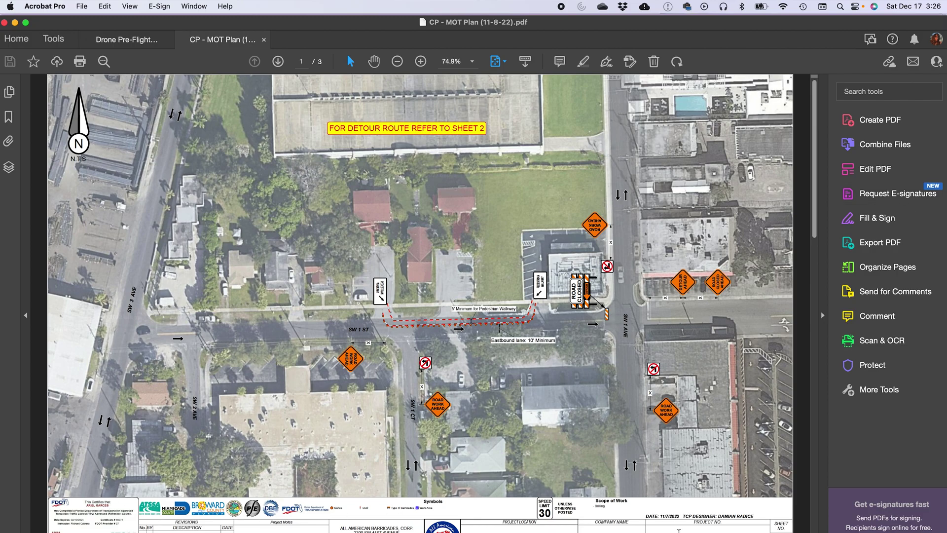
- Draw a Crop Pages rectangle over most of the MOT Plan map and confirm it
{"action": "left_click", "coordinate": [877, 172]}
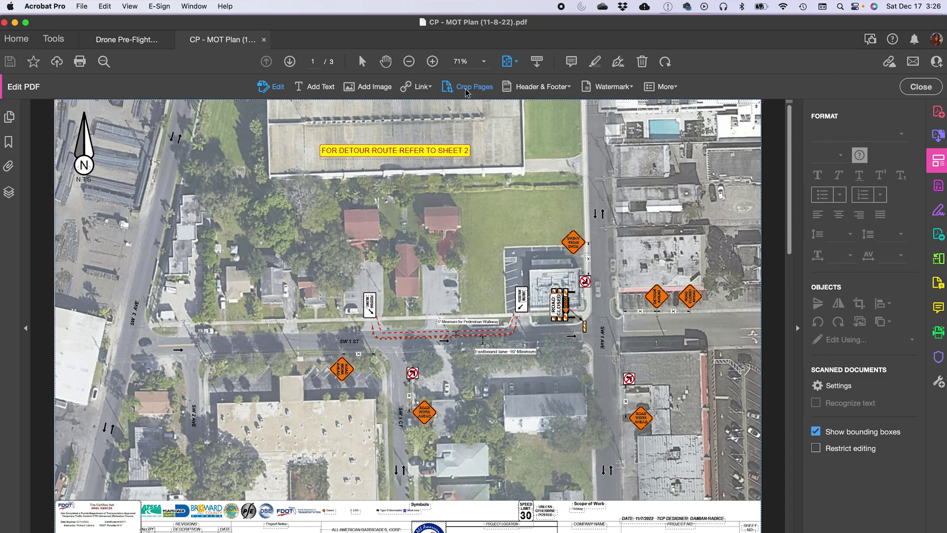
{"action": "left_click", "coordinate": [466, 92]}
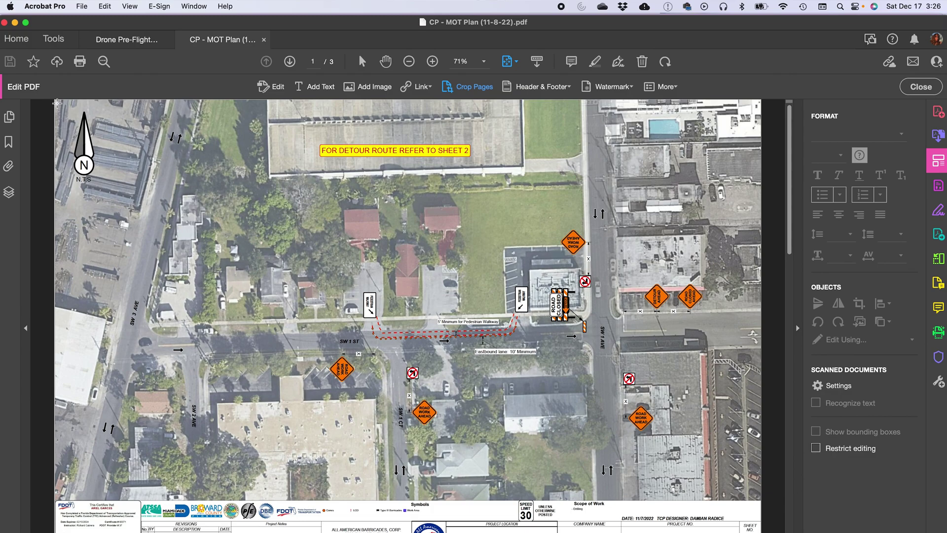
{"action": "mouse_move", "coordinate": [57, 103]}
{"action": "left_mouse_down"}
{"action": "mouse_move", "coordinate": [311, 263]}
{"action": "mouse_move", "coordinate": [747, 485]}
{"action": "mouse_move", "coordinate": [749, 503]}
{"action": "mouse_move", "coordinate": [760, 499]}
{"action": "left_mouse_up"}
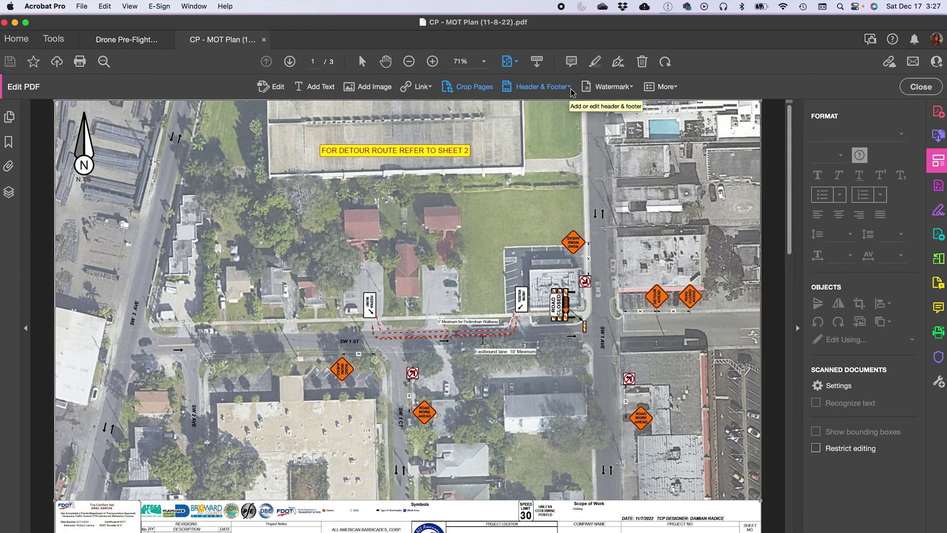
{"action": "key", "text": "Return"}
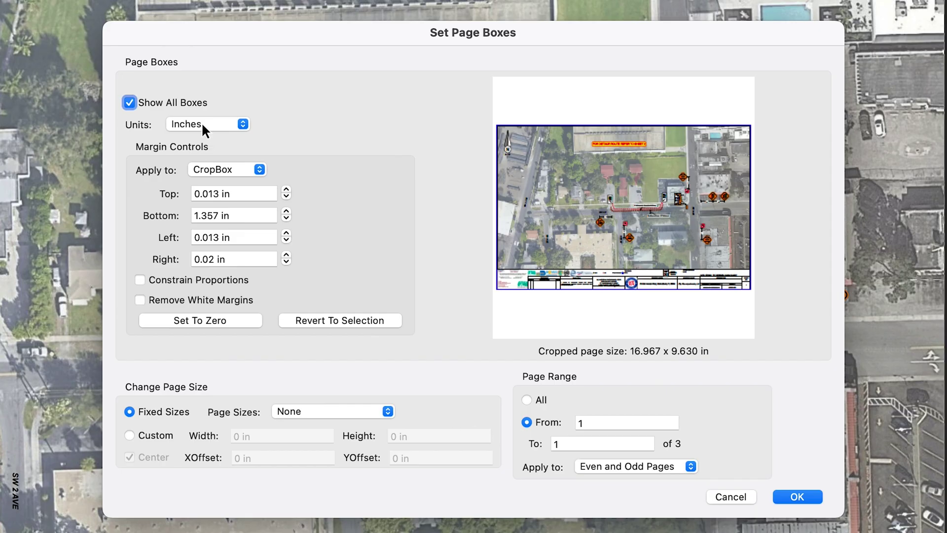
- Crop page 1 to 17.000 x 9.566 in using Inches and CropBox, with Remove White Margins off
{"action": "left_click", "coordinate": [197, 123]}
{"action": "left_click", "coordinate": [228, 131]}
{"action": "left_click", "coordinate": [140, 300]}
{"action": "left_click", "coordinate": [214, 170]}
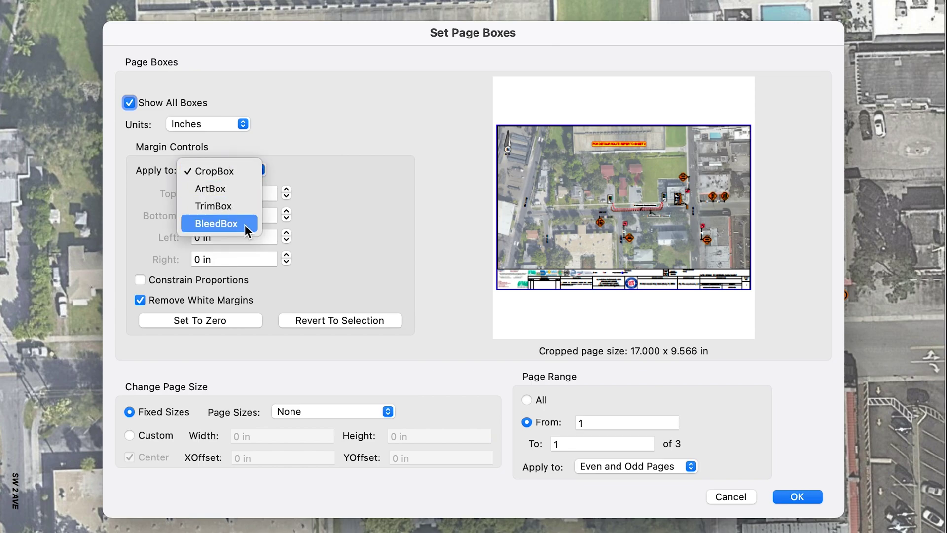
{"action": "left_click", "coordinate": [383, 168]}
{"action": "left_click", "coordinate": [205, 126]}
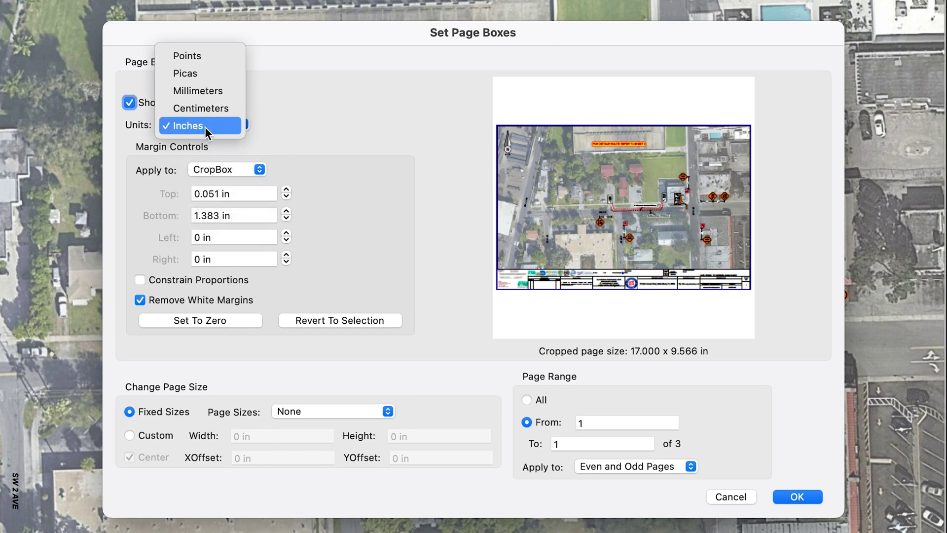
{"action": "left_click", "coordinate": [177, 127]}
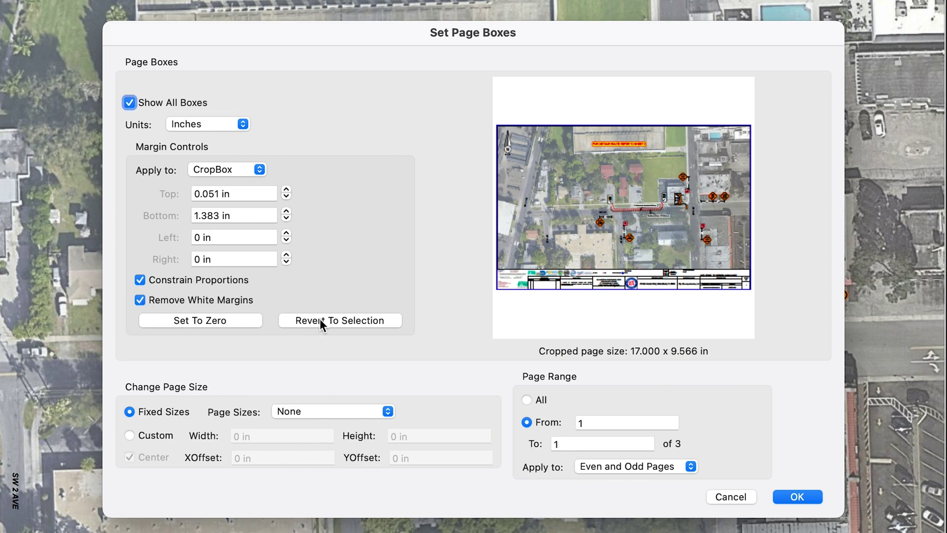
{"action": "left_click", "coordinate": [146, 300]}
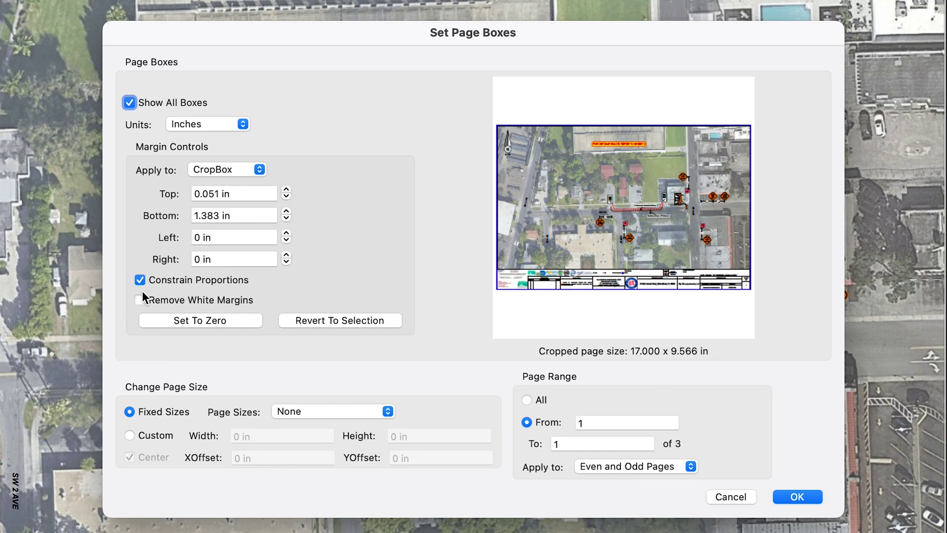
{"action": "left_click", "coordinate": [128, 103]}
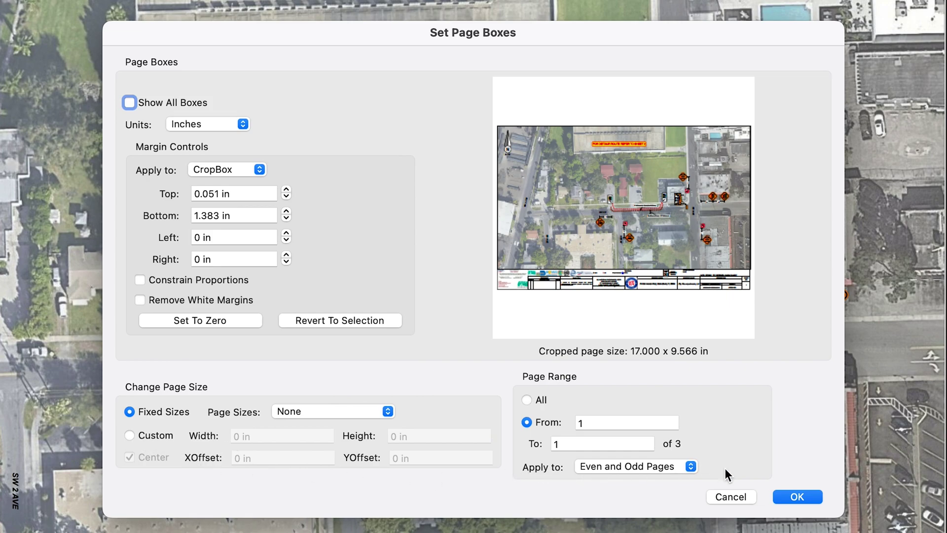
{"action": "left_click", "coordinate": [797, 497]}
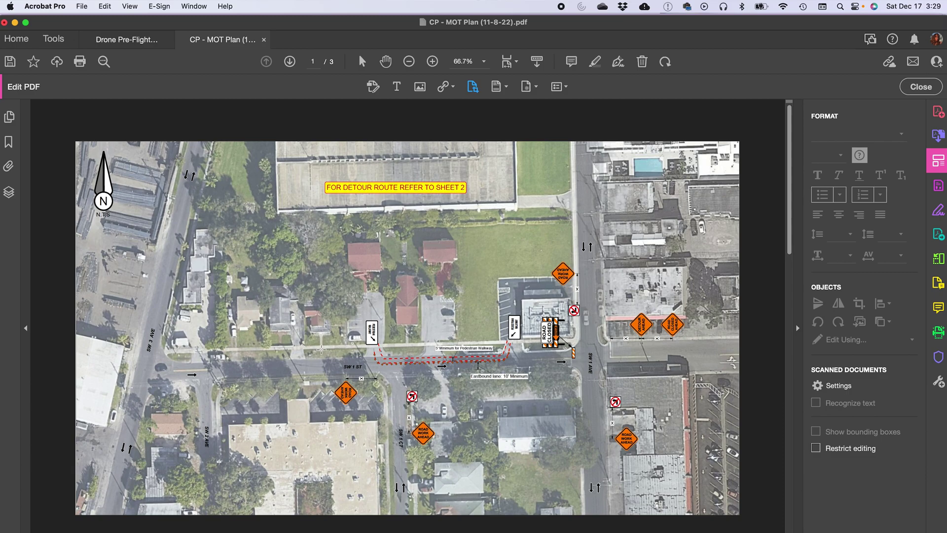
- Export the cropped MOT Plan page to JPEG with Color: CMYK settings
{"action": "left_click", "coordinate": [78, 7]}
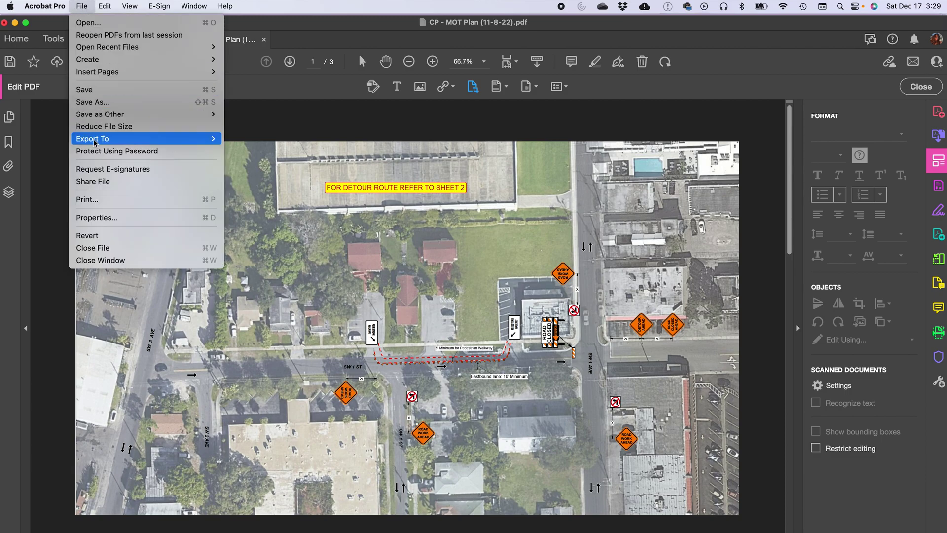
{"action": "mouse_move", "coordinate": [96, 143]}
{"action": "mouse_move", "coordinate": [251, 177]}
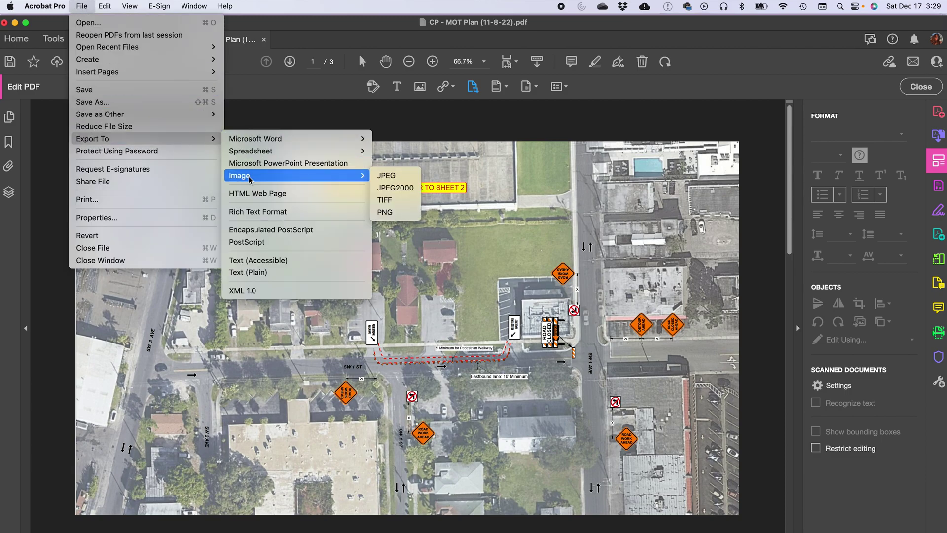
{"action": "left_click", "coordinate": [387, 175]}
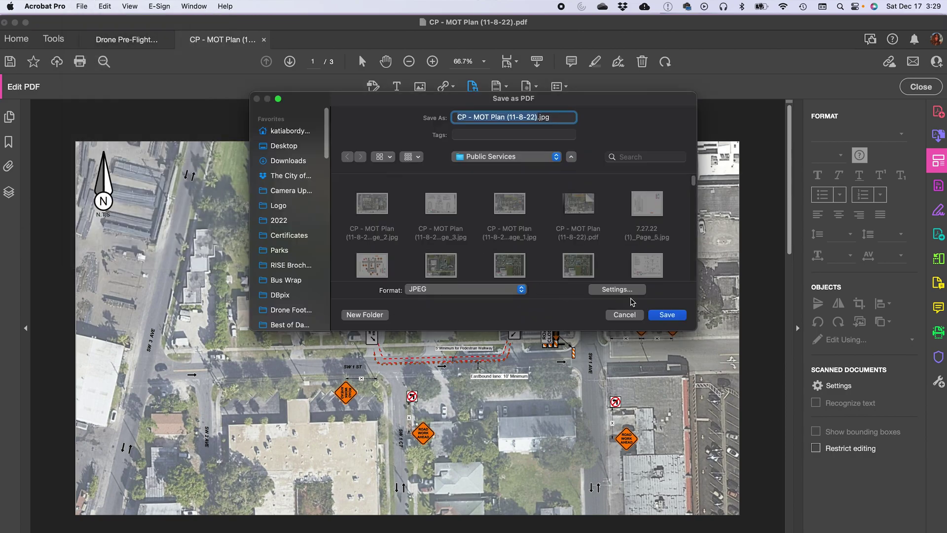
{"action": "left_click", "coordinate": [618, 290]}
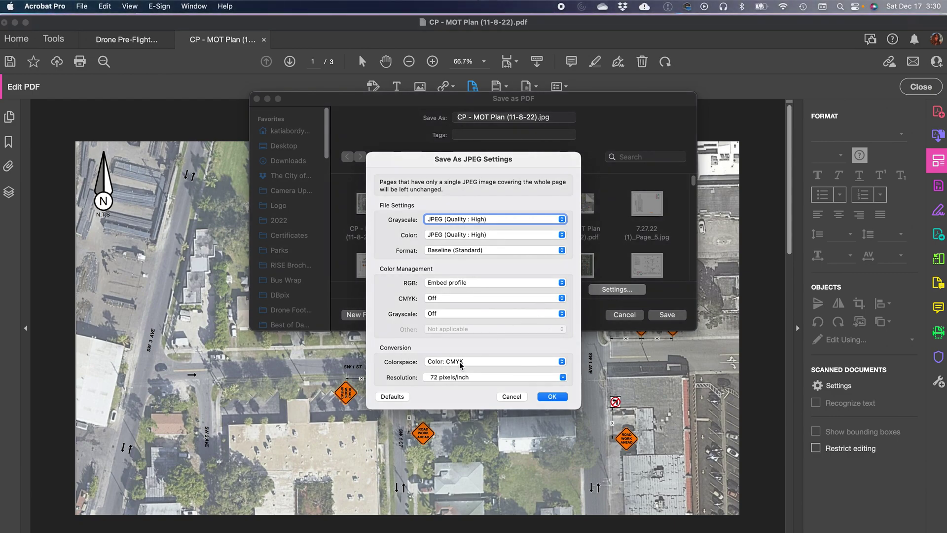
{"action": "left_click", "coordinate": [553, 401]}
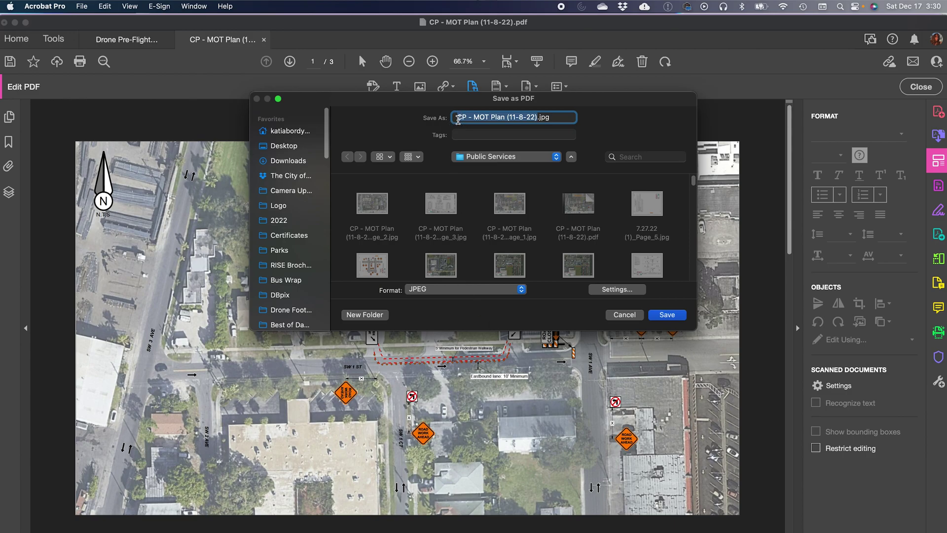
- Save the export as 'CMYKCP - MOT Plan (11-8-22)'
{"action": "left_click", "coordinate": [457, 120]}
{"action": "type", "text": "CM"}
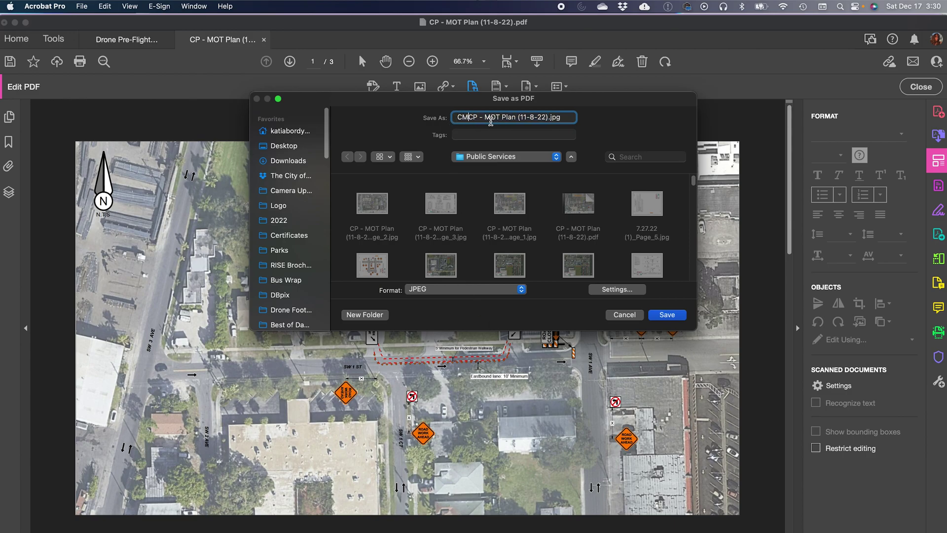
{"action": "type", "text": "YK"}
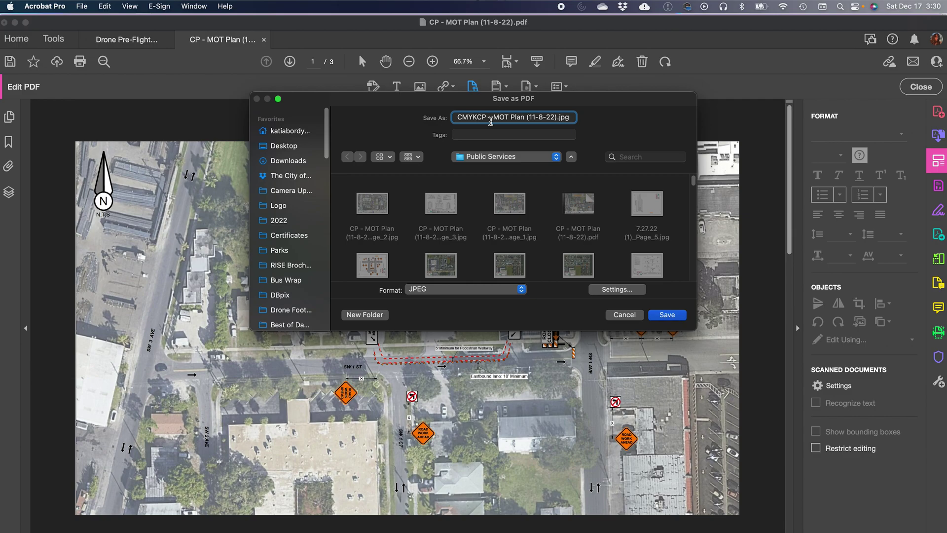
{"action": "left_click", "coordinate": [663, 317]}
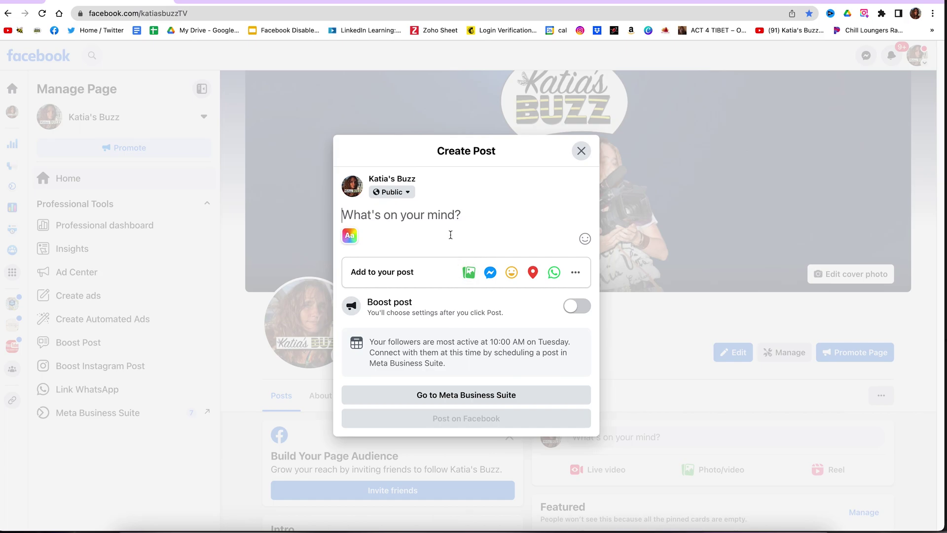
- Attach the CMYKCP MOT Plan JPEG to a new Facebook post
{"action": "left_click", "coordinate": [468, 272]}
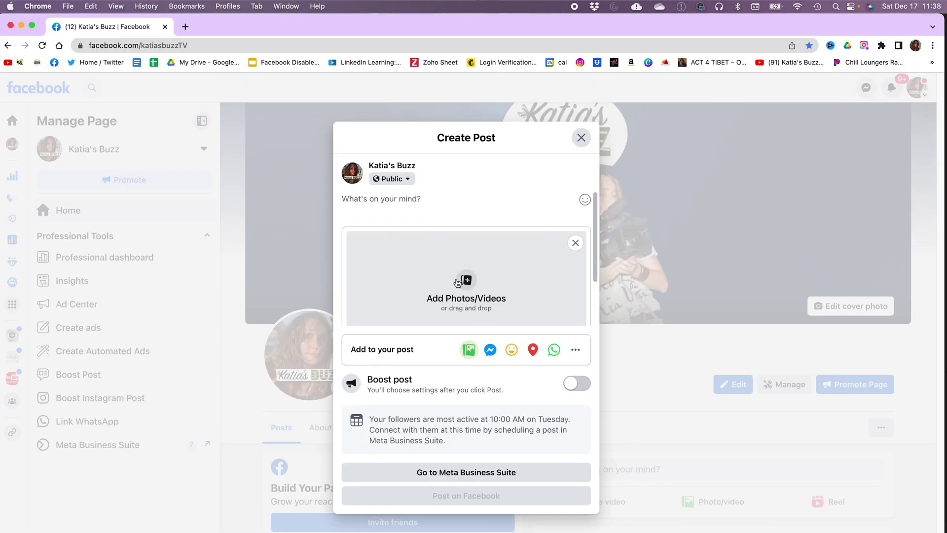
{"action": "left_click", "coordinate": [458, 250]}
{"action": "double_click", "coordinate": [364, 131]}
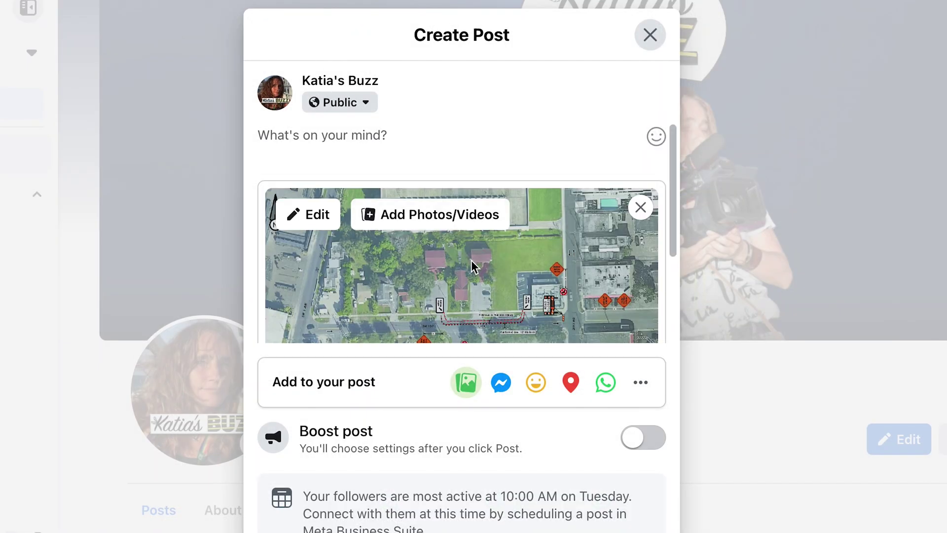
{"action": "scroll", "coordinate": [470, 259], "scroll_direction": "down", "scroll_amount": 5}
{"action": "scroll", "coordinate": [469, 256], "scroll_direction": "up", "scroll_amount": 3}
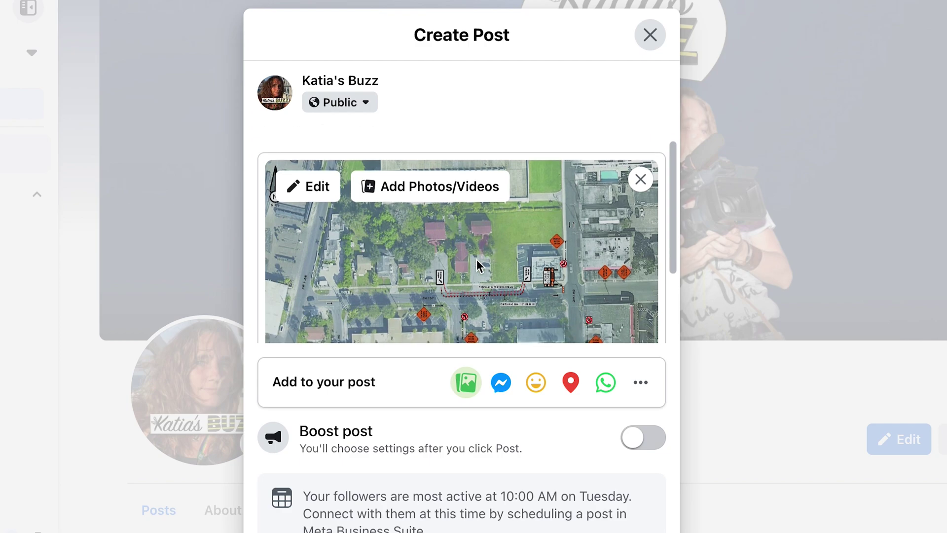
{"action": "scroll", "coordinate": [480, 266], "scroll_direction": "down", "scroll_amount": 2}
- Open the attached map image in Facebook's photo editor, briefly checking the MOT Plan PDF
{"action": "left_click", "coordinate": [314, 129]}
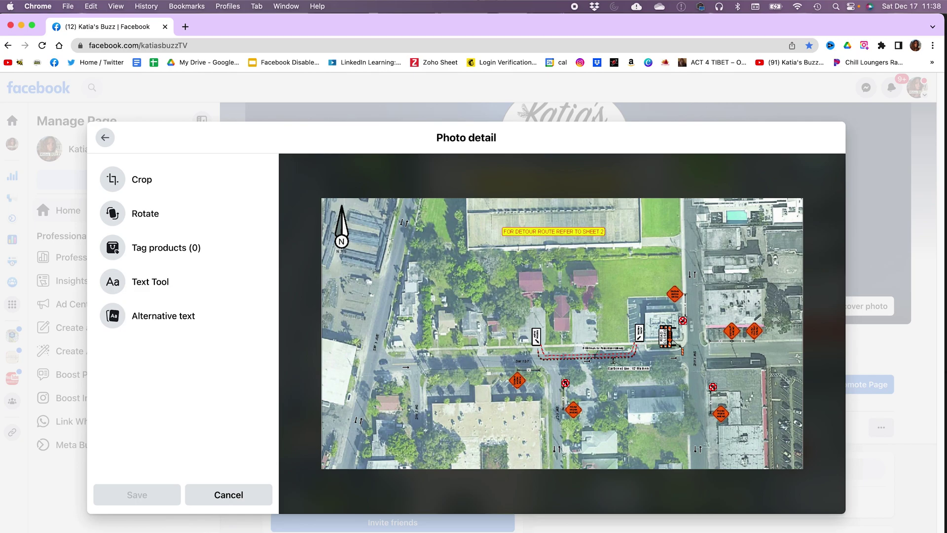
{"action": "key", "text": "super+Tab"}
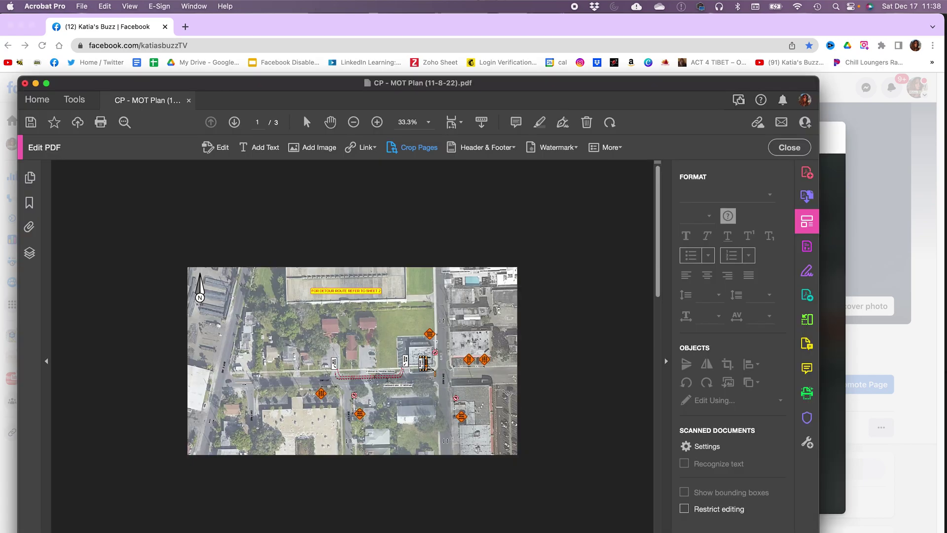
{"action": "key", "text": "super+Tab"}
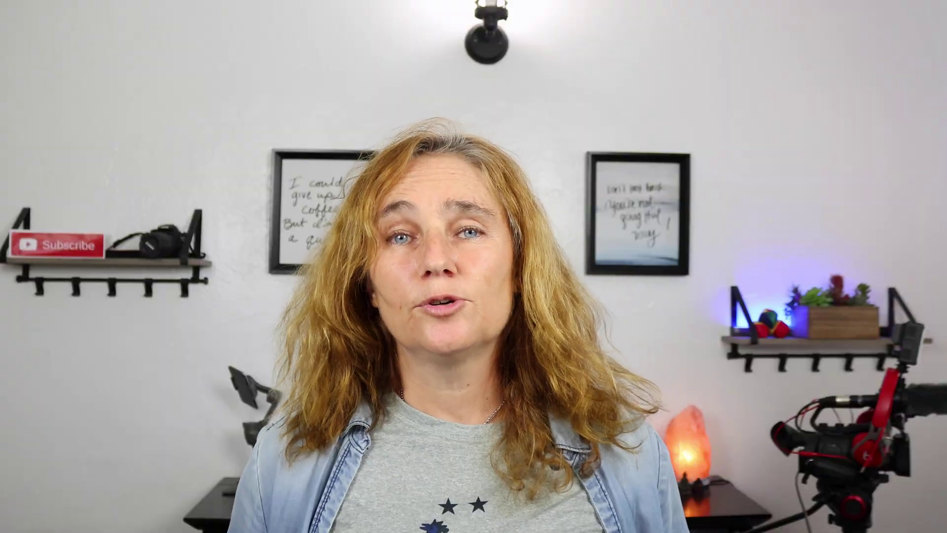